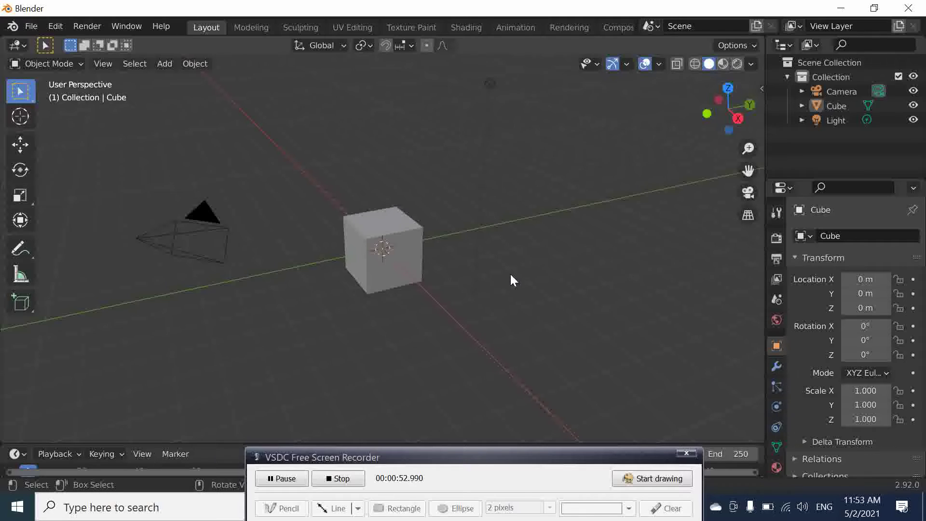
Step: Add a second cube mesh at the world origin in Object Mode
{"action": "left_click", "coordinate": [81, 64]}
{"action": "left_click", "coordinate": [162, 65]}
{"action": "mouse_move", "coordinate": [169, 79]}
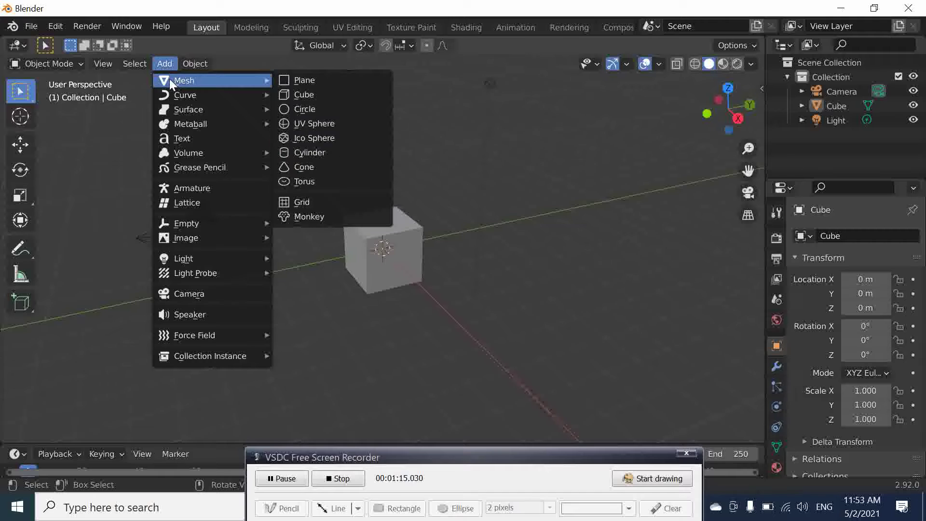
{"action": "left_click", "coordinate": [326, 97]}
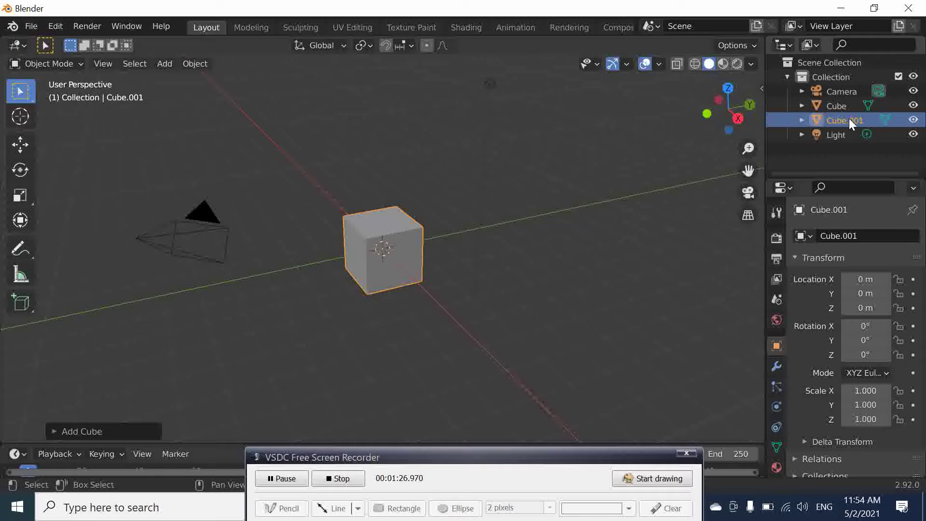
Step: Move the original cube along the Y axis to about 4.07 m, clear of the new cube, and deselect it
{"action": "left_click", "coordinate": [391, 241]}
{"action": "left_click", "coordinate": [21, 144]}
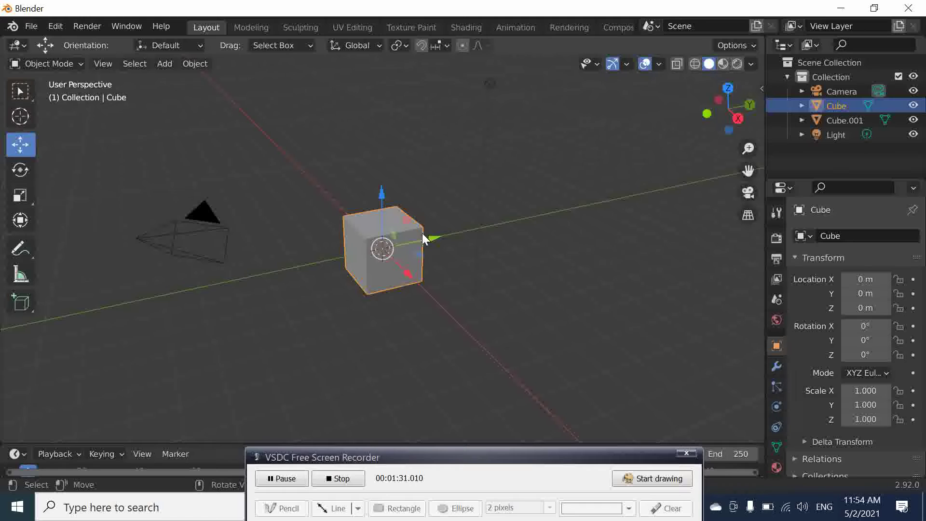
{"action": "left_click_drag", "start_coordinate": [432, 238], "coordinate": [538, 226]}
{"action": "left_click", "coordinate": [515, 278]}
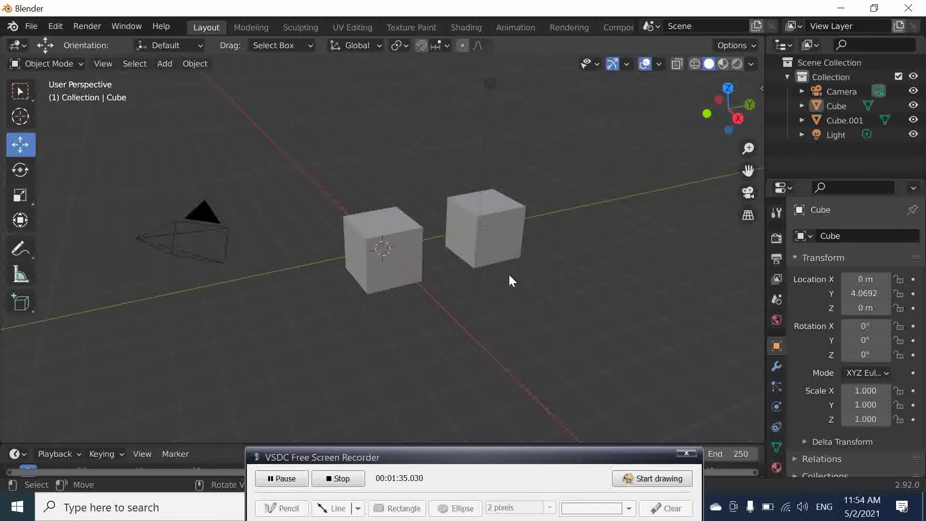
Step: Add a monkey mesh and move it along the Y axis to about -3.48 m, clear of the cubes
{"action": "left_click", "coordinate": [164, 64]}
{"action": "mouse_move", "coordinate": [206, 92]}
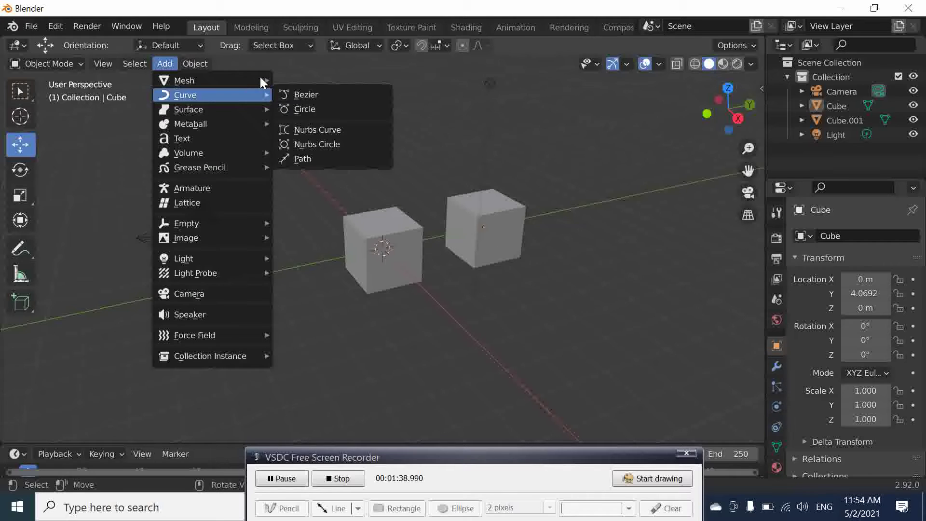
{"action": "mouse_move", "coordinate": [245, 82]}
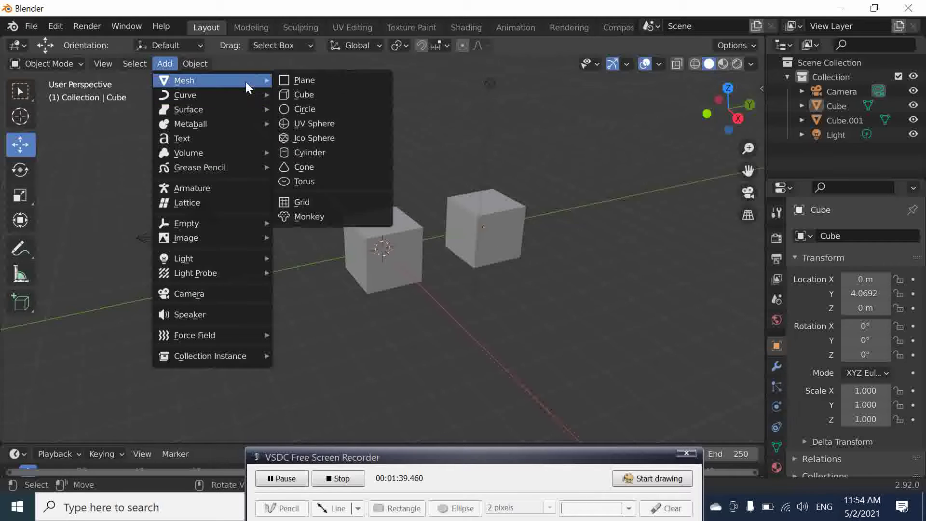
{"action": "left_click", "coordinate": [328, 217]}
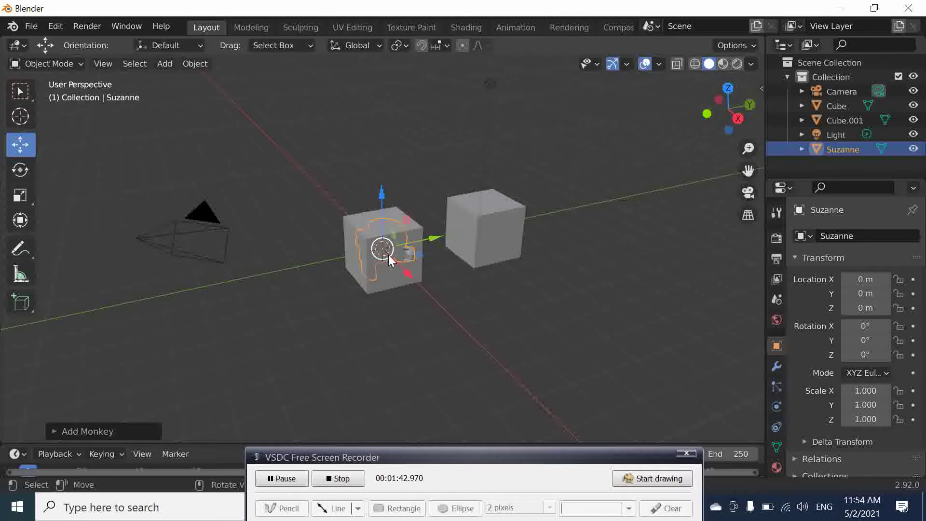
{"action": "left_click_drag", "start_coordinate": [430, 239], "coordinate": [311, 273]}
{"action": "left_click", "coordinate": [329, 310]}
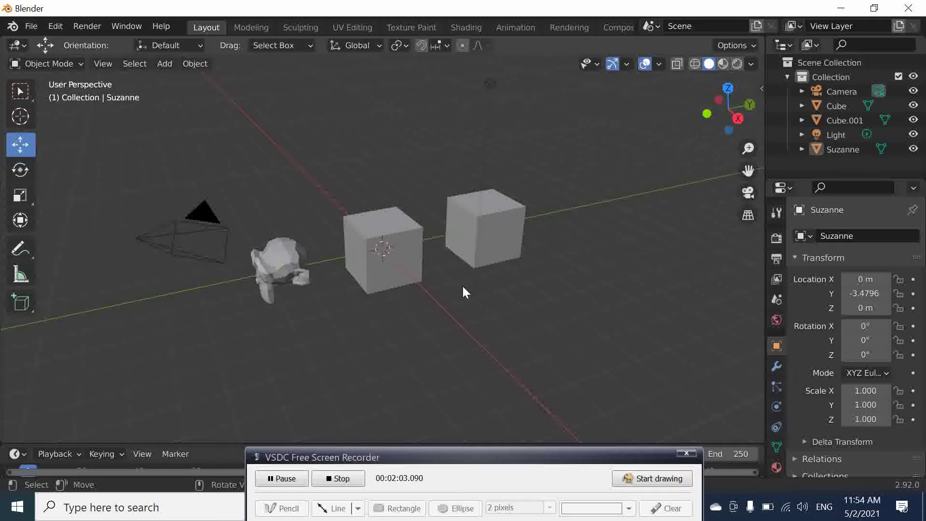
{"action": "key", "text": "shift"}
{"action": "key", "text": "shift+a"}
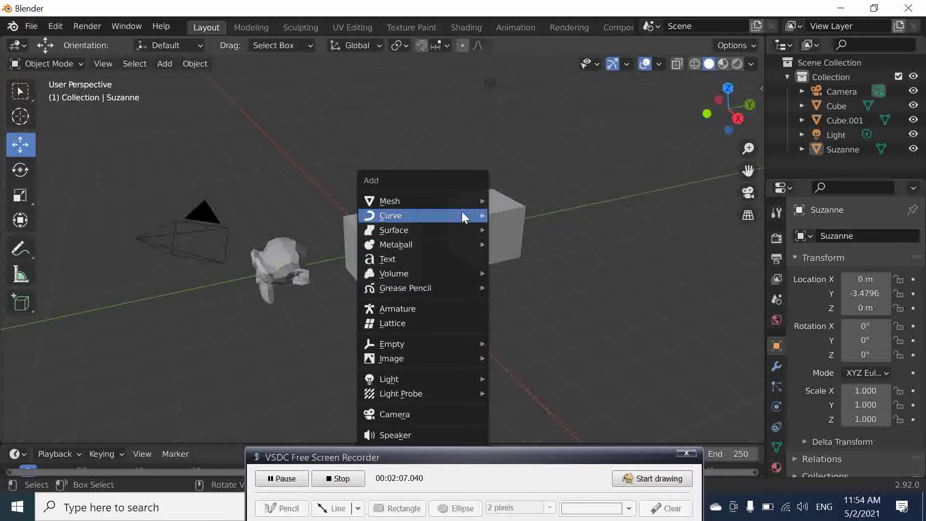
{"action": "mouse_move", "coordinate": [468, 200]}
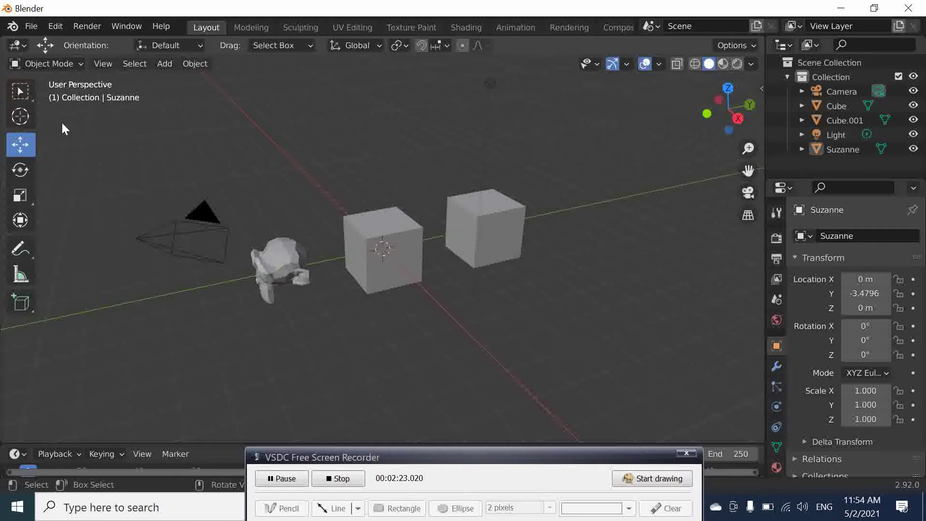
Step: Delete the monkey mesh and the cube offset along the positive Y axis
{"action": "left_click", "coordinate": [19, 91]}
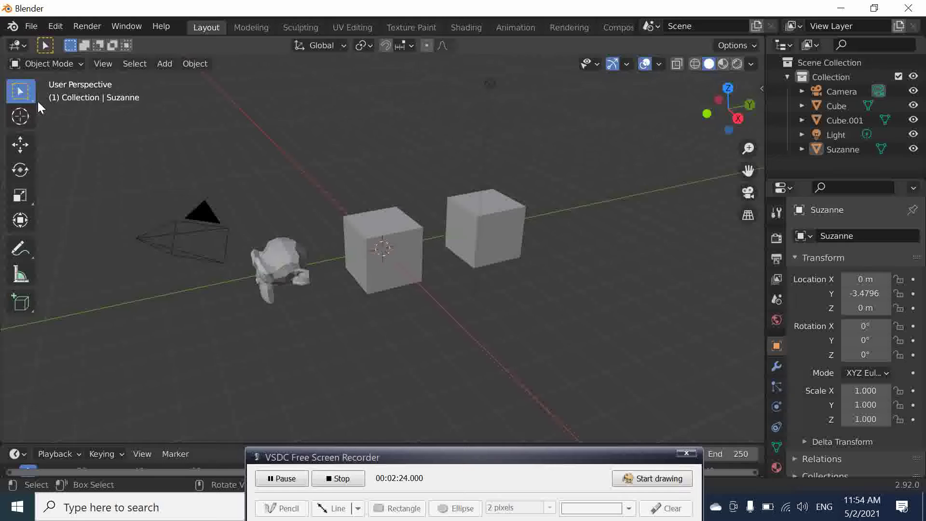
{"action": "left_click", "coordinate": [284, 266]}
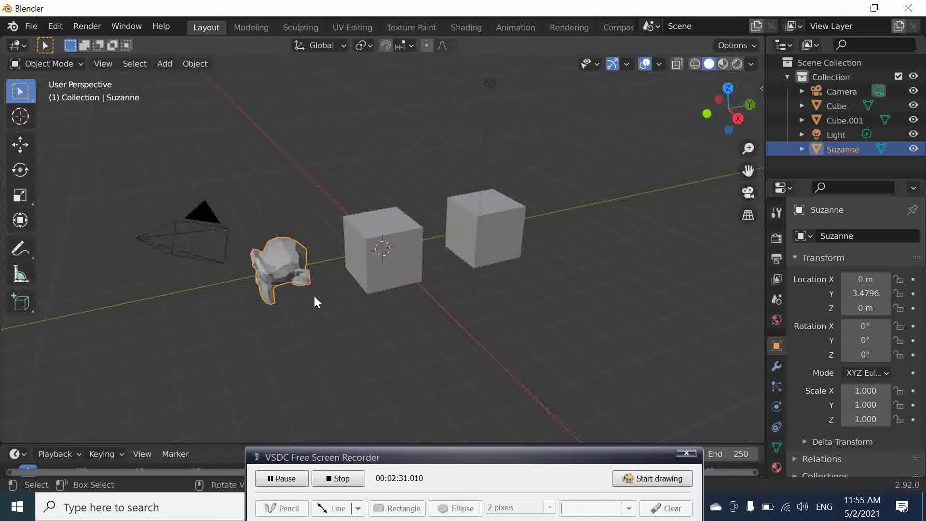
{"action": "key", "text": "x"}
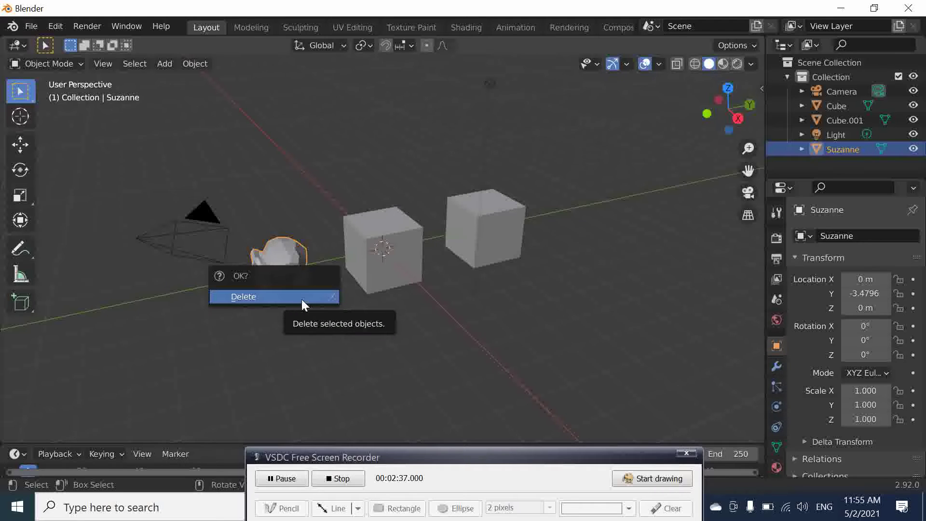
{"action": "left_click", "coordinate": [302, 297]}
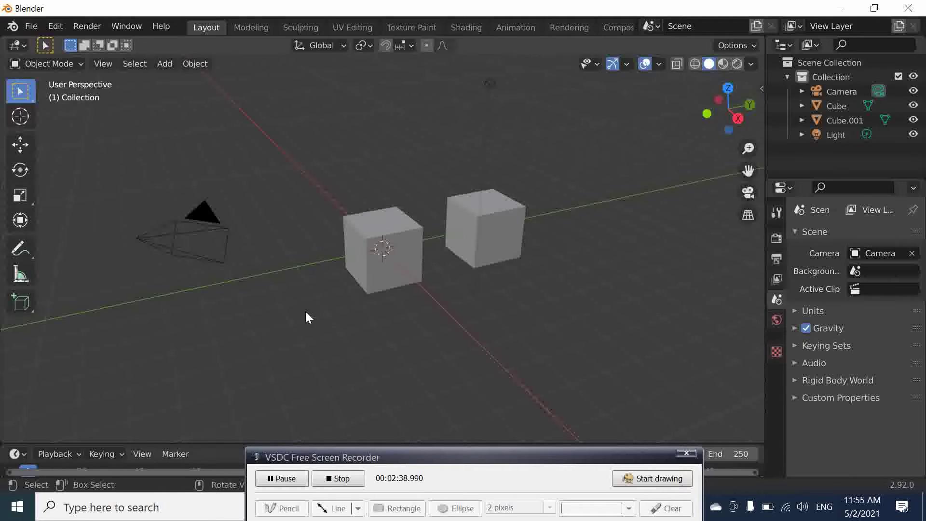
{"action": "left_click", "coordinate": [490, 238]}
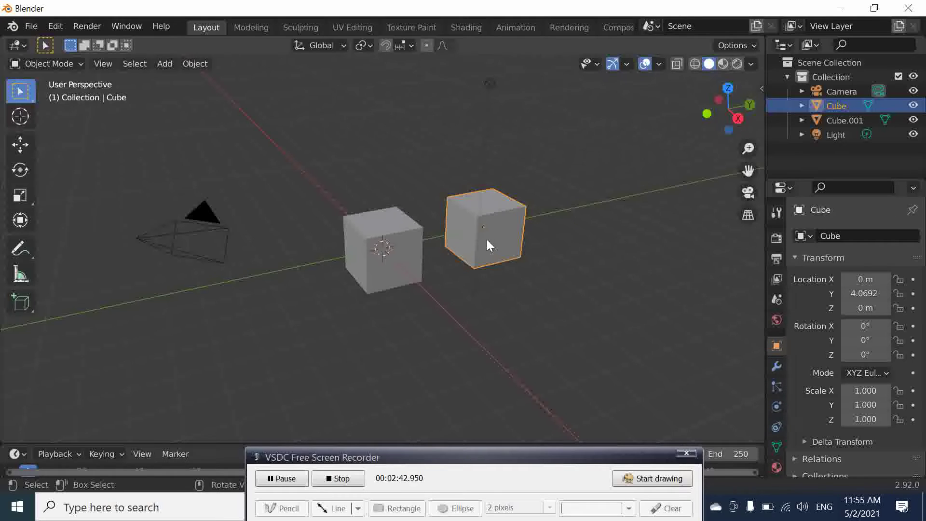
{"action": "key", "text": "Delete"}
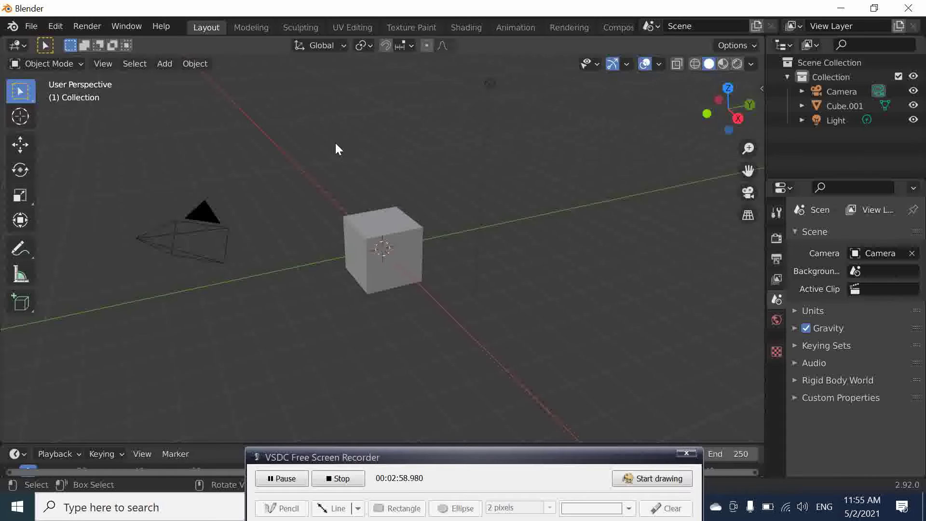
Step: Select the remaining cube at the origin and switch it to Edit Mode
{"action": "left_click", "coordinate": [406, 249]}
{"action": "left_click", "coordinate": [79, 65]}
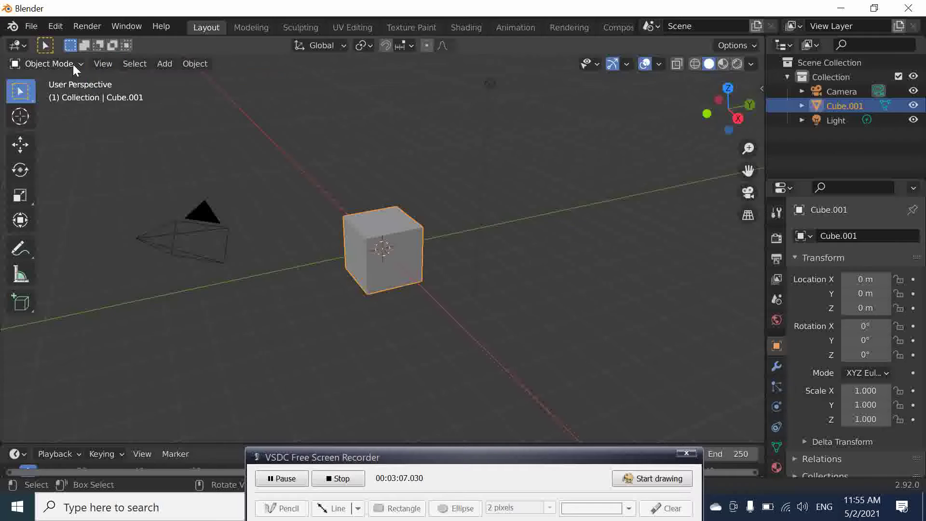
{"action": "left_click", "coordinate": [73, 64]}
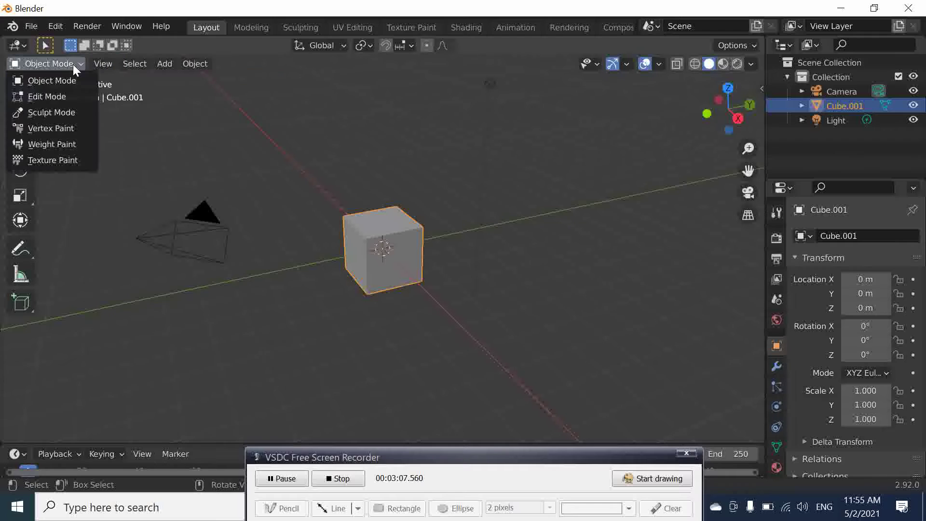
{"action": "left_click", "coordinate": [57, 99]}
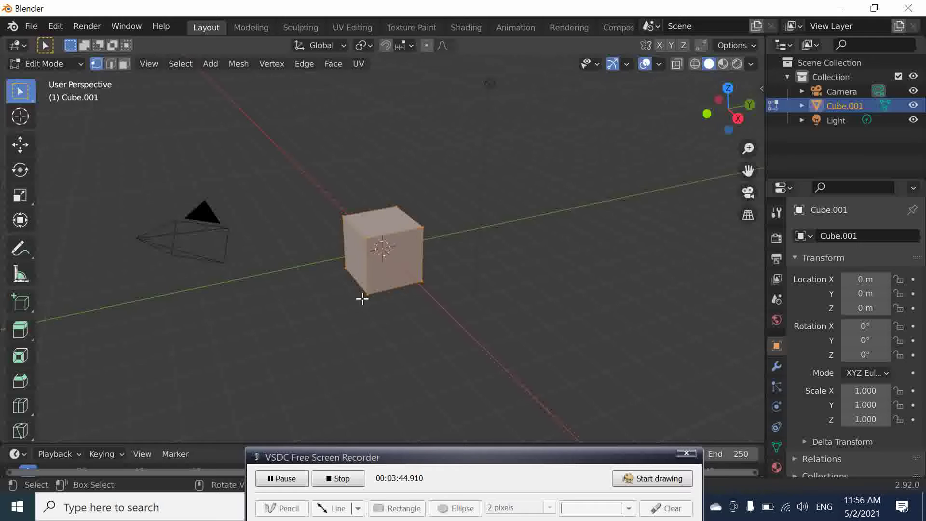
Step: Delete only the cube's upper vertex at its +X, +Y corner as a vertex, and undo the deletion
{"action": "left_click", "coordinate": [487, 259]}
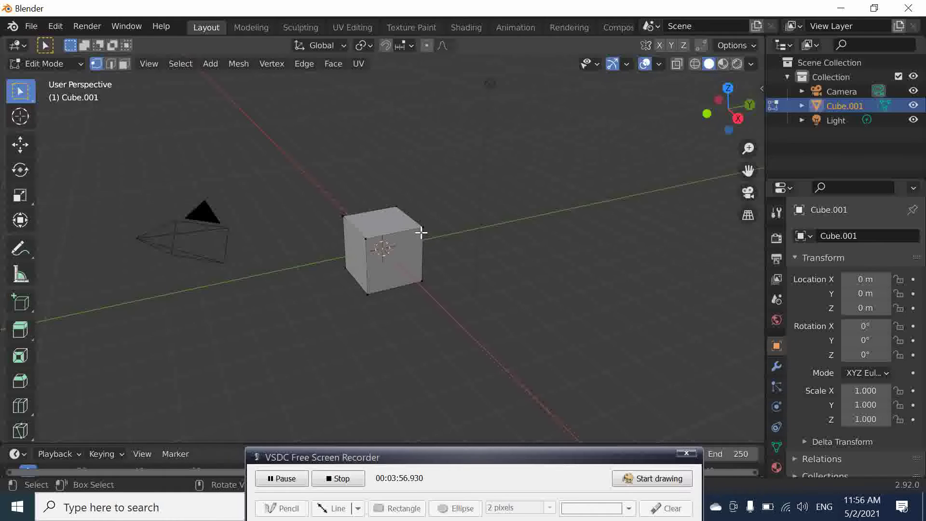
{"action": "key", "text": "shift"}
{"action": "left_click", "coordinate": [423, 231], "text": "shift"}
{"action": "key", "text": "x"}
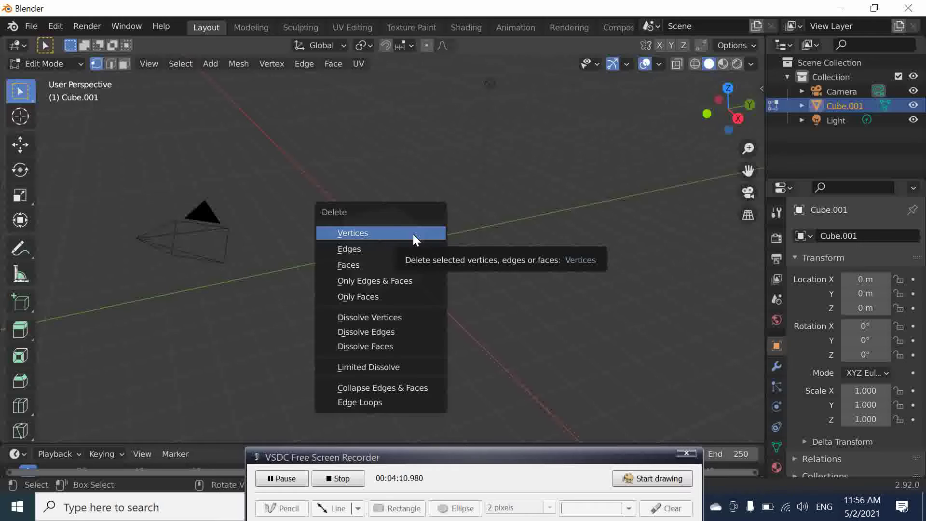
{"action": "left_click", "coordinate": [413, 233]}
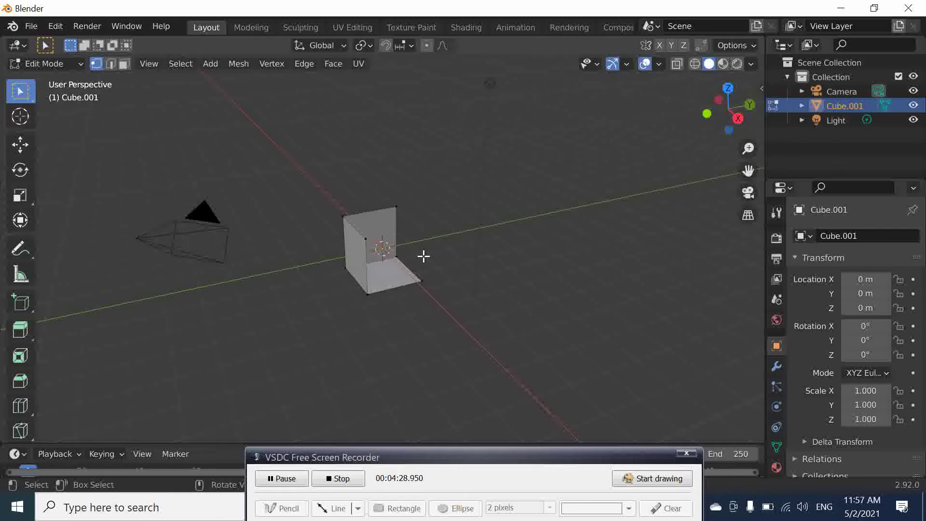
{"action": "key", "text": "ctrl+z"}
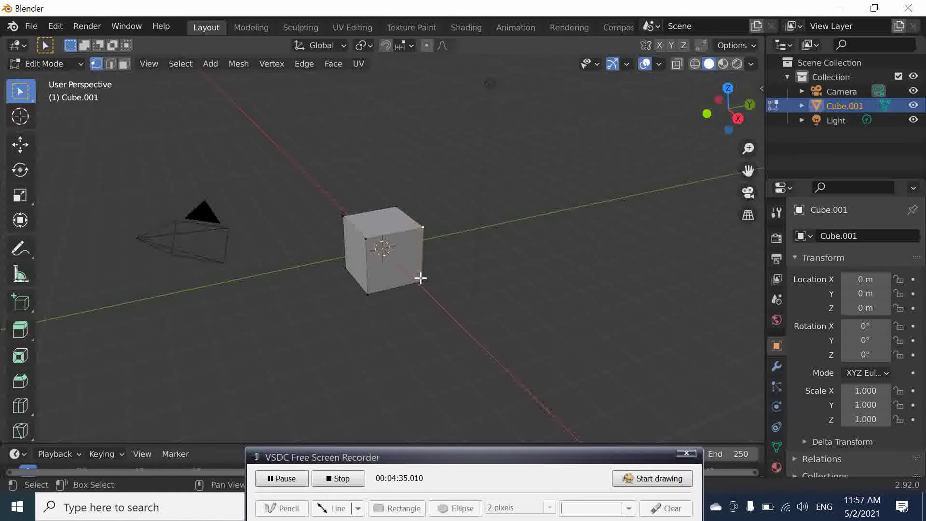
Step: Select all four vertices of the cube's +X face, delete their edges, and undo the deletion
{"action": "left_click", "coordinate": [420, 278], "text": "shift"}
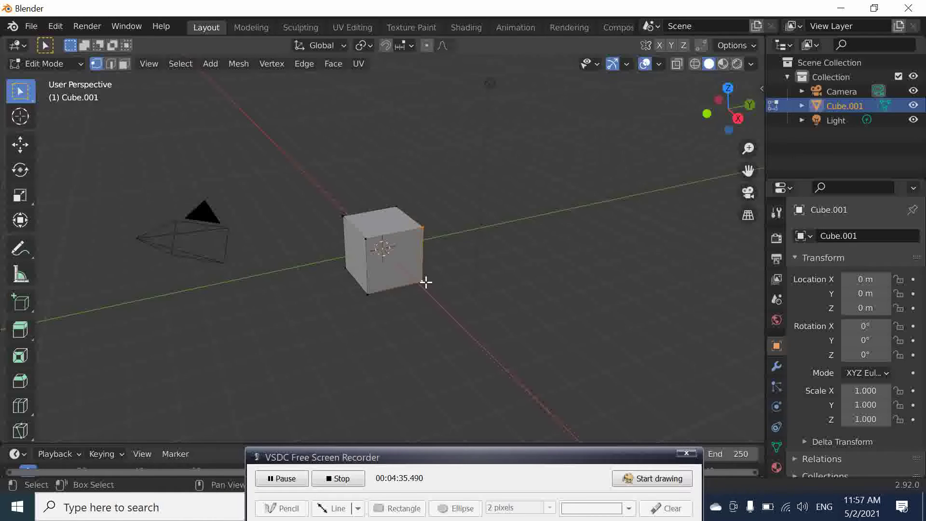
{"action": "left_click", "coordinate": [372, 288], "text": "shift"}
{"action": "left_click", "coordinate": [368, 240], "text": "shift"}
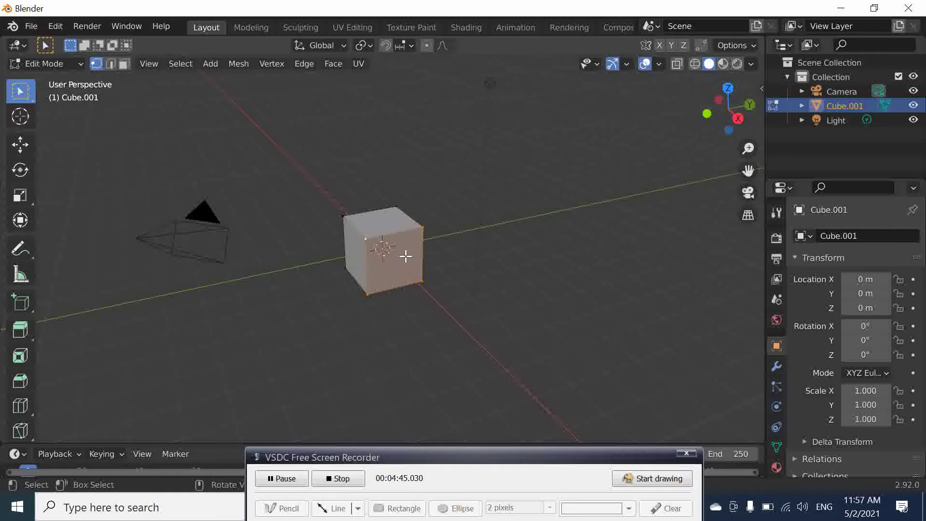
{"action": "key", "text": "x"}
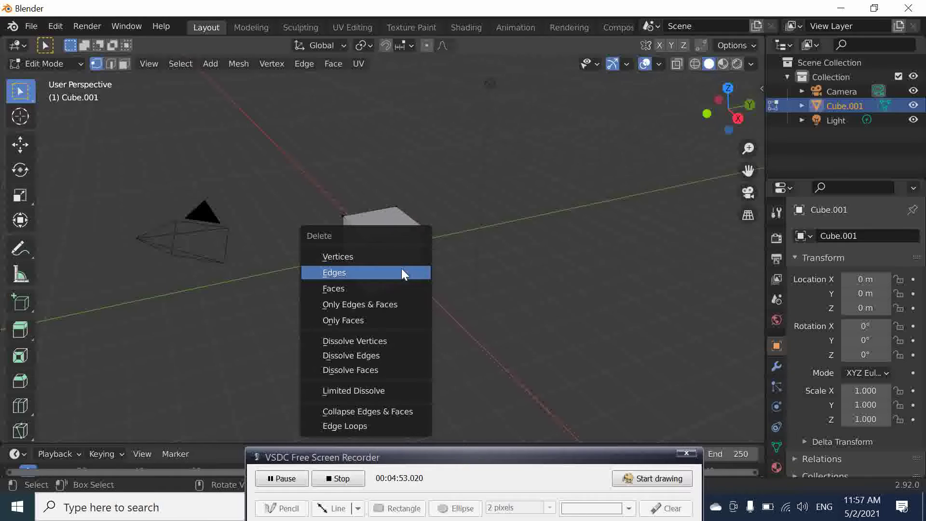
{"action": "left_click", "coordinate": [402, 271]}
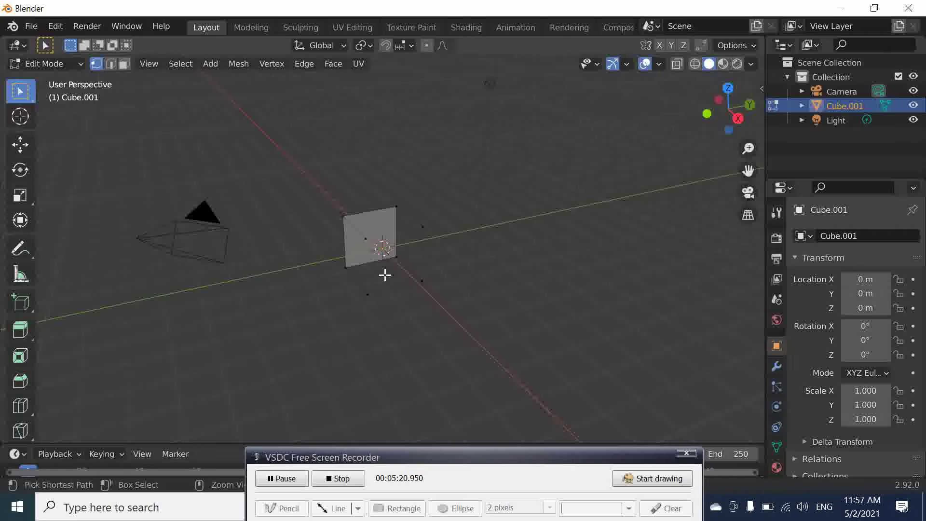
{"action": "key", "text": "ctrl+z"}
{"action": "left_click", "coordinate": [453, 286]}
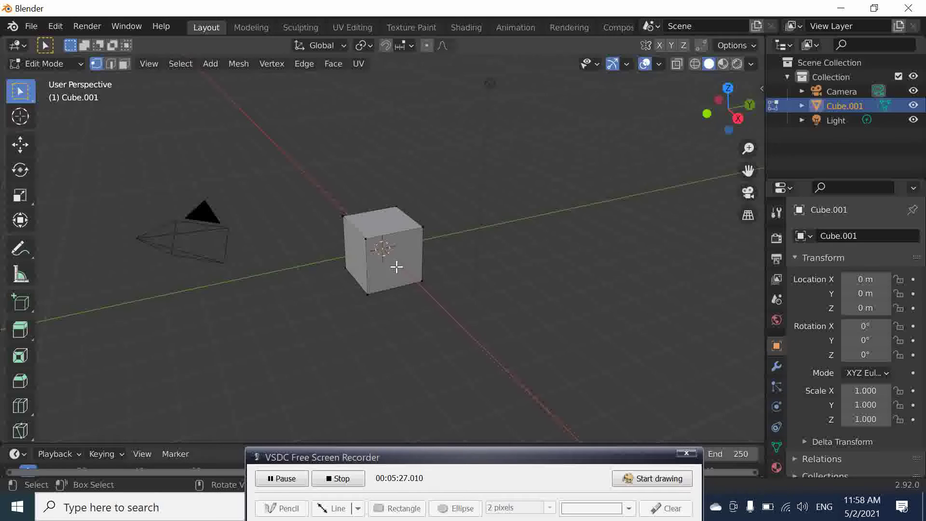
Step: Select the four corners of the cube's +X face, delete with Only Faces, and undo the deletion
{"action": "left_click", "coordinate": [373, 289], "text": "shift"}
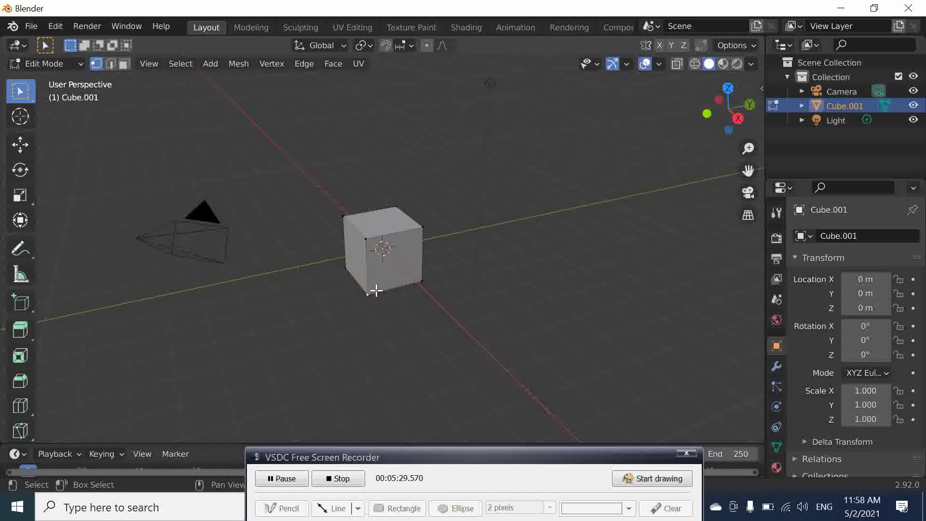
{"action": "left_click", "coordinate": [420, 233], "text": "shift"}
{"action": "left_click", "coordinate": [417, 281], "text": "shift"}
{"action": "key", "text": "x"}
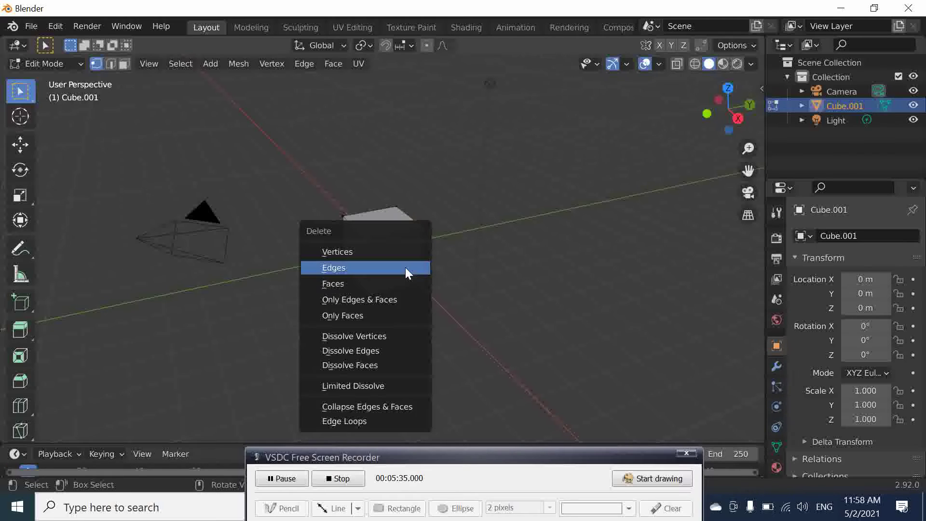
{"action": "left_click", "coordinate": [390, 315]}
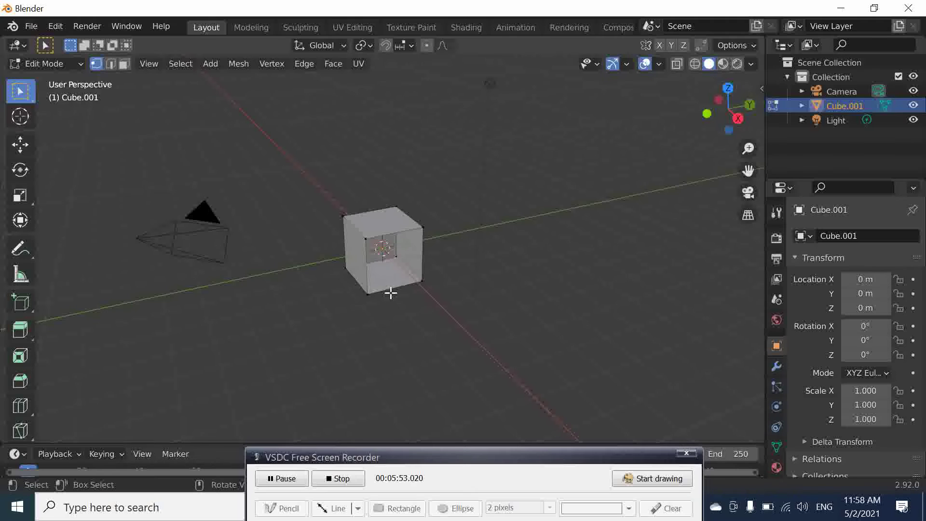
{"action": "key", "text": "ctrl+z"}
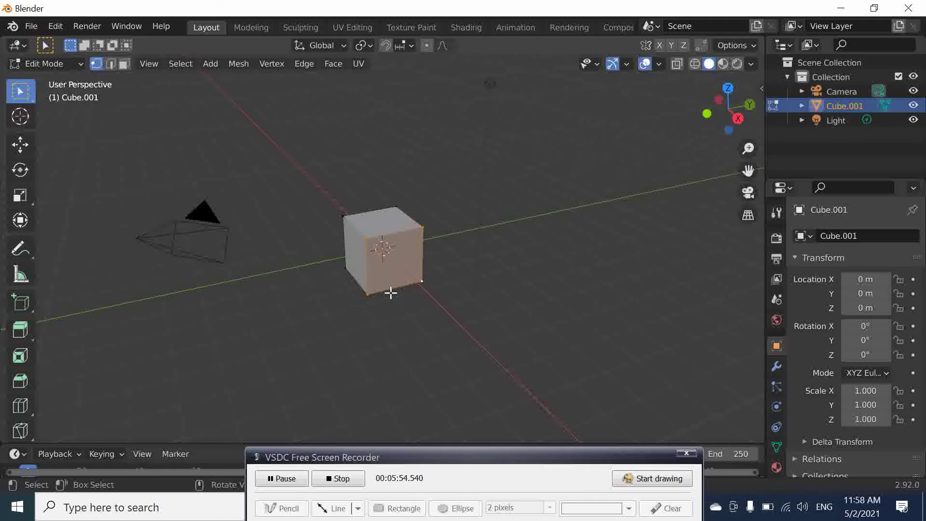
{"action": "left_click", "coordinate": [458, 298]}
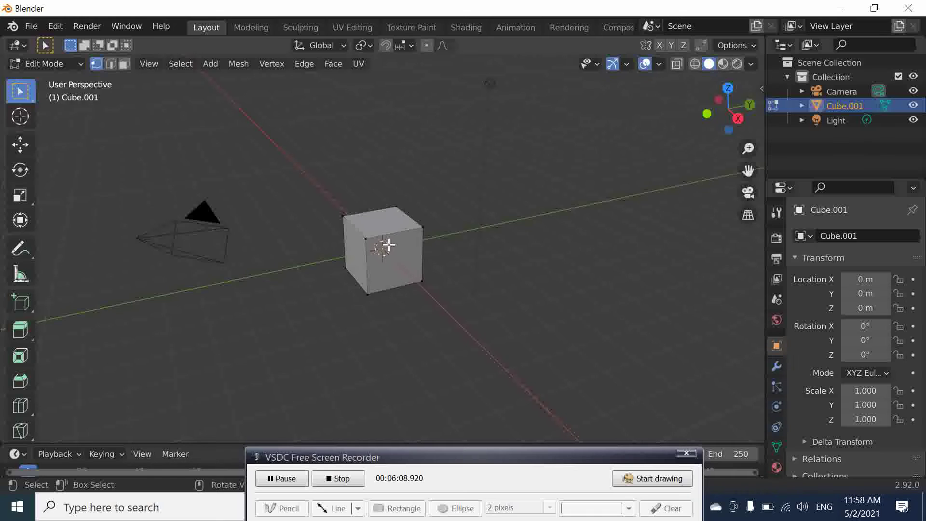
Step: Add one vertical loop cut around the cube, halfway along its Y direction
{"action": "left_click", "coordinate": [22, 405]}
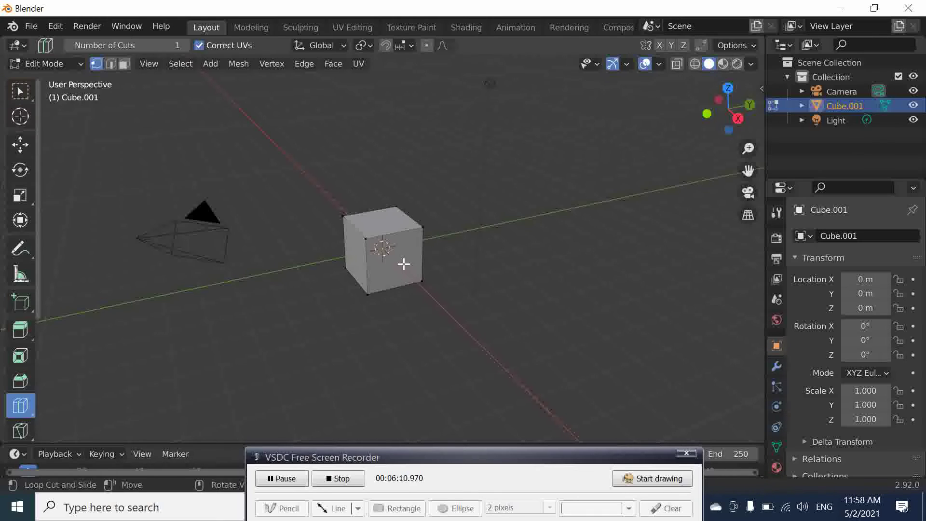
{"action": "left_click", "coordinate": [382, 249]}
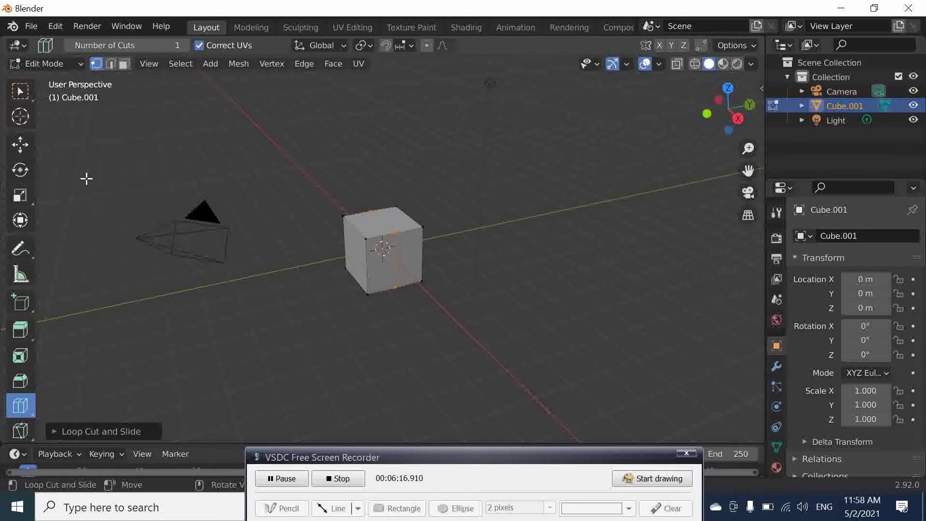
Step: Select all vertices of the cube's -Y half up to the loop cut, delete with Edge Loops, and undo the deletion
{"action": "left_click", "coordinate": [27, 94]}
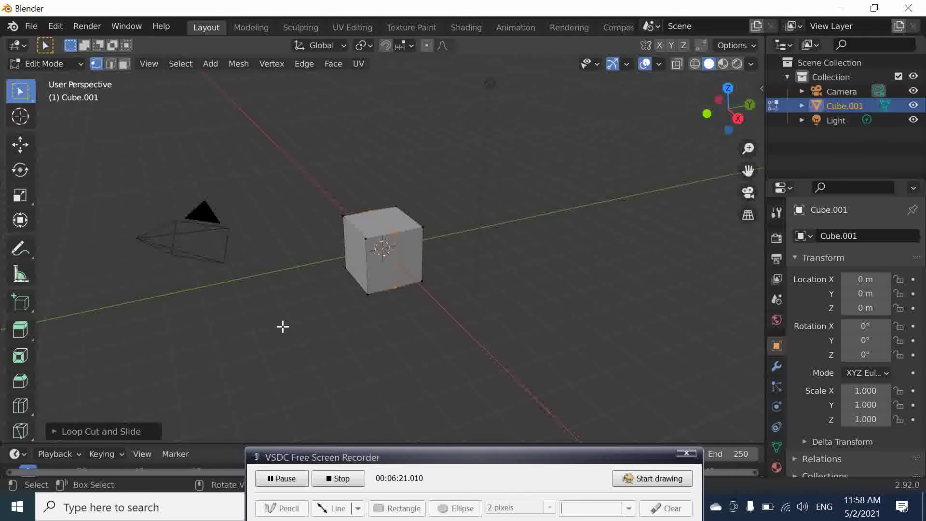
{"action": "left_click", "coordinate": [347, 267], "text": "shift"}
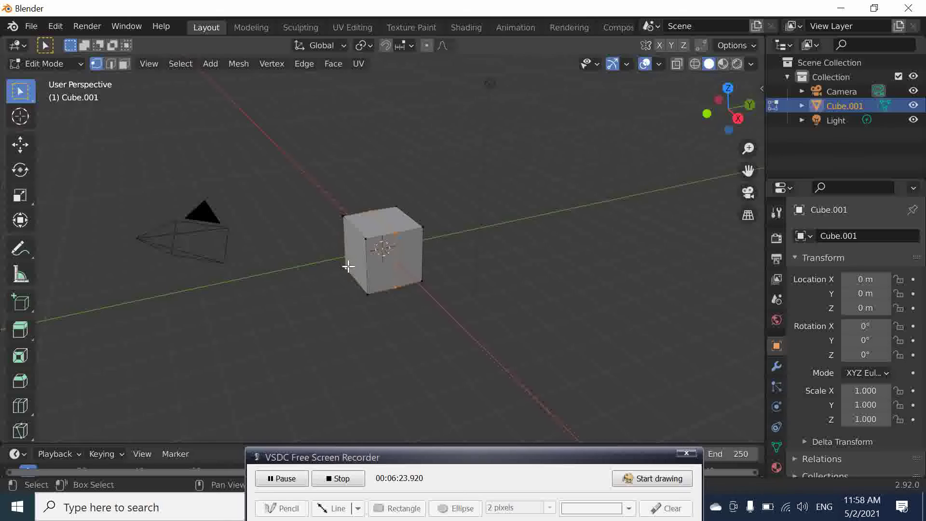
{"action": "left_click", "coordinate": [348, 224], "text": "shift"}
{"action": "left_click", "coordinate": [357, 242], "text": "shift"}
{"action": "left_click", "coordinate": [357, 271], "text": "shift"}
{"action": "left_click", "coordinate": [356, 249], "text": "shift"}
{"action": "left_click", "coordinate": [353, 267], "text": "shift"}
{"action": "left_click", "coordinate": [365, 290], "text": "shift"}
{"action": "left_click", "coordinate": [360, 243], "text": "shift"}
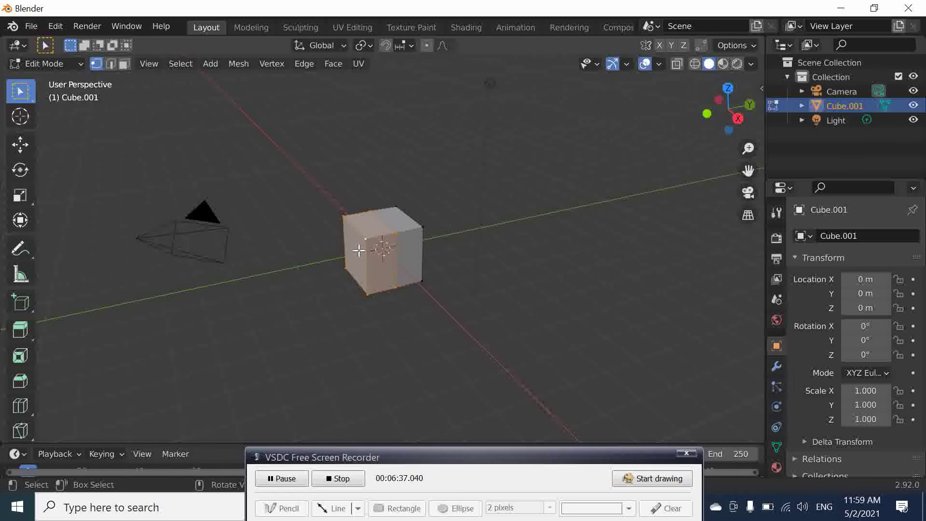
{"action": "key", "text": "x"}
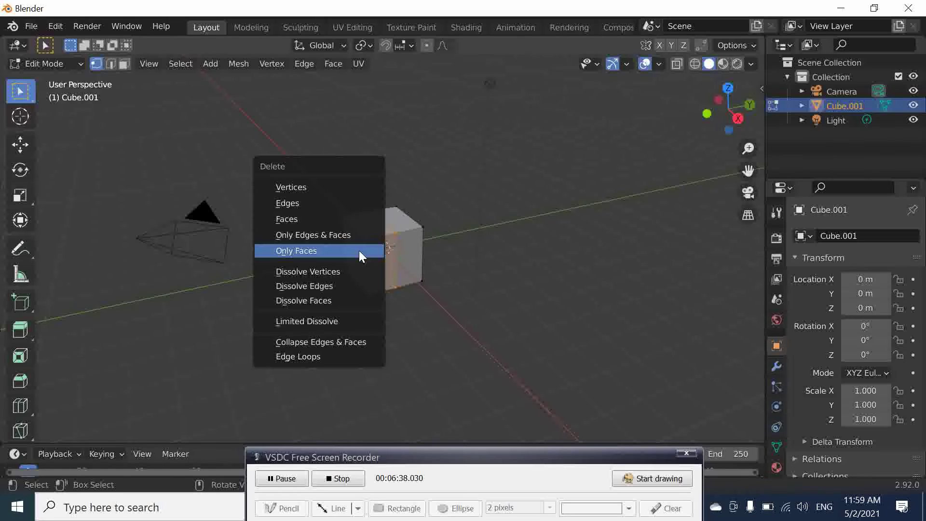
{"action": "left_click", "coordinate": [336, 356]}
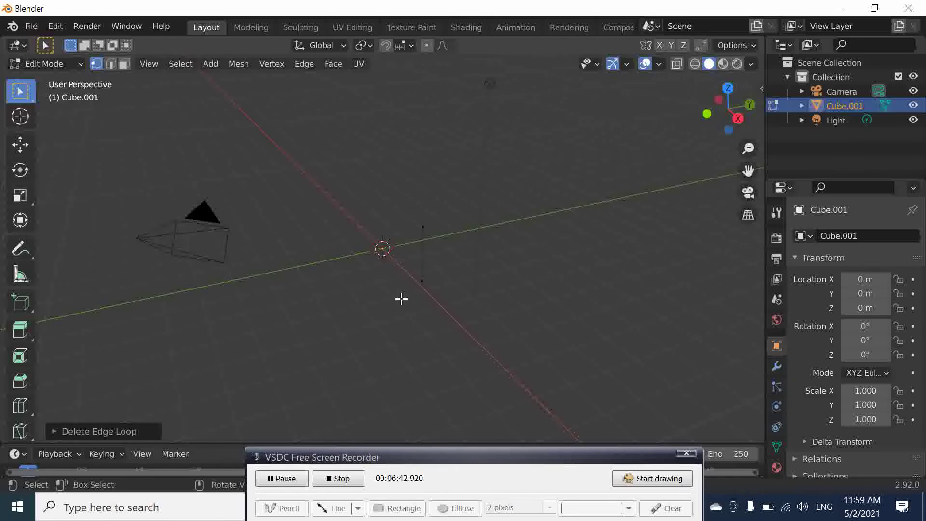
{"action": "key", "text": "ctrl+z"}
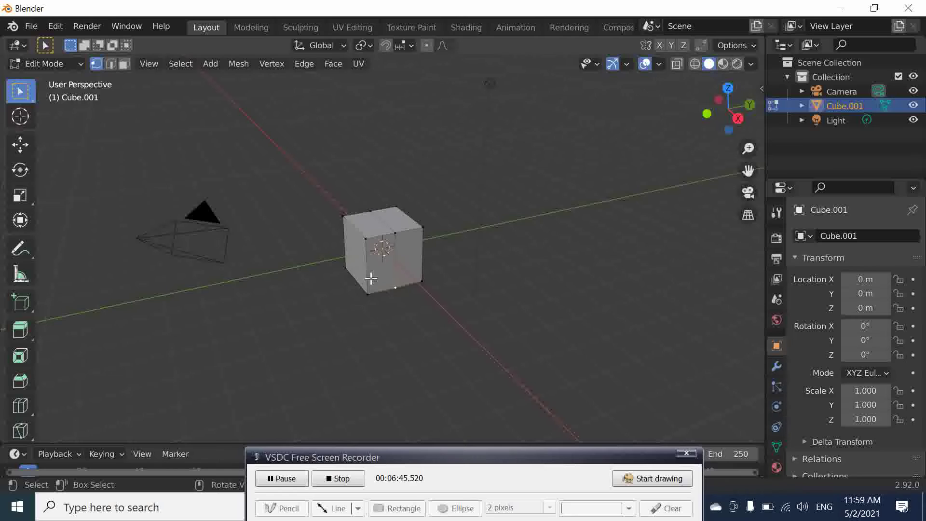
Step: Select the four corners of the cube's -Y face, try deleting with Faces and undo it, and delete with Edge Loops instead
{"action": "left_click", "coordinate": [347, 223], "text": "ctrl"}
{"action": "key", "text": "ctrl+z"}
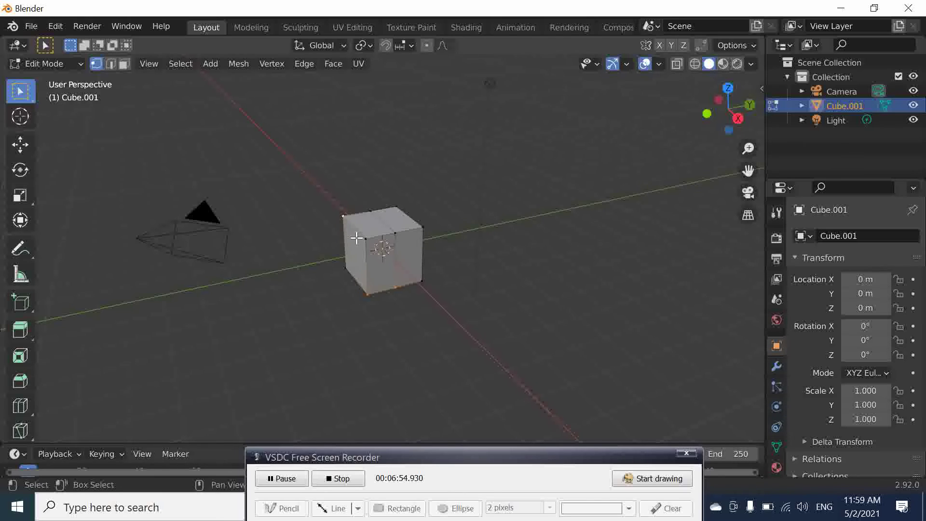
{"action": "left_click", "coordinate": [357, 239], "text": "shift"}
{"action": "key", "text": "x"}
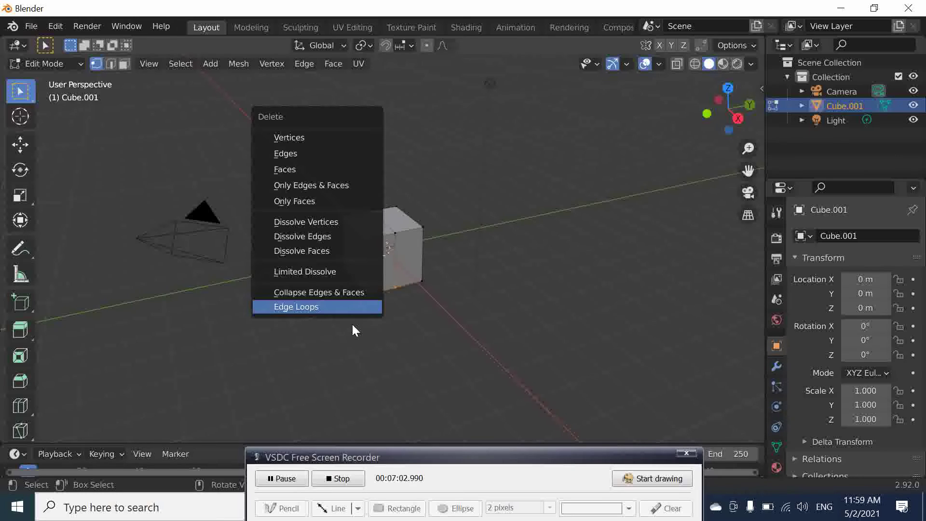
{"action": "left_click", "coordinate": [323, 174]}
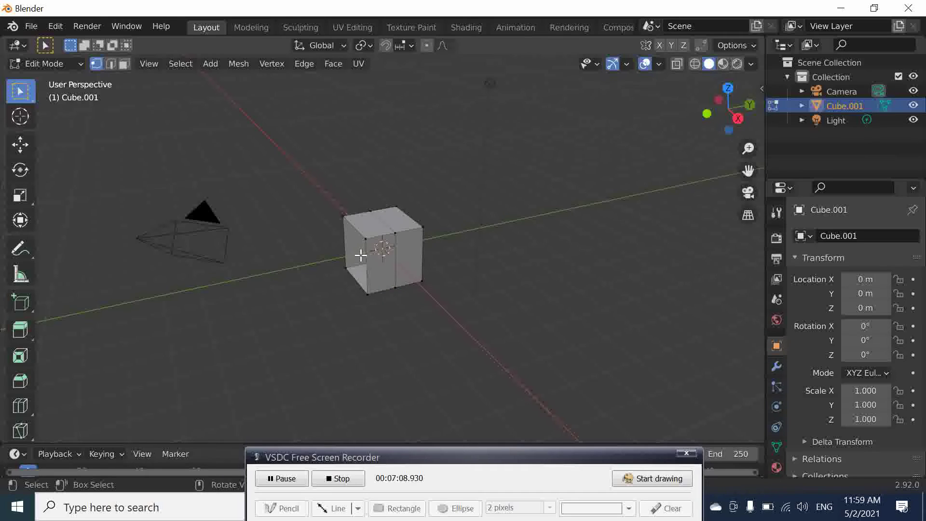
{"action": "key", "text": "ctrl+z"}
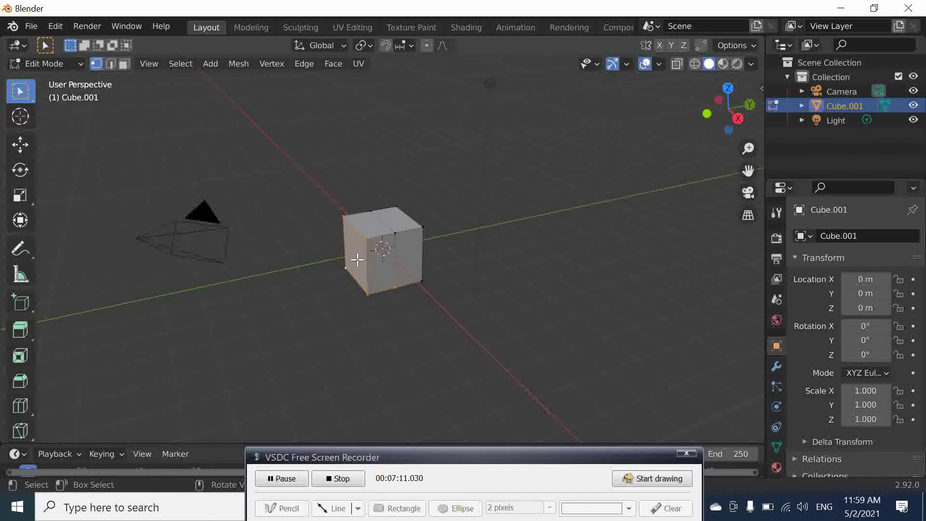
{"action": "key", "text": "x"}
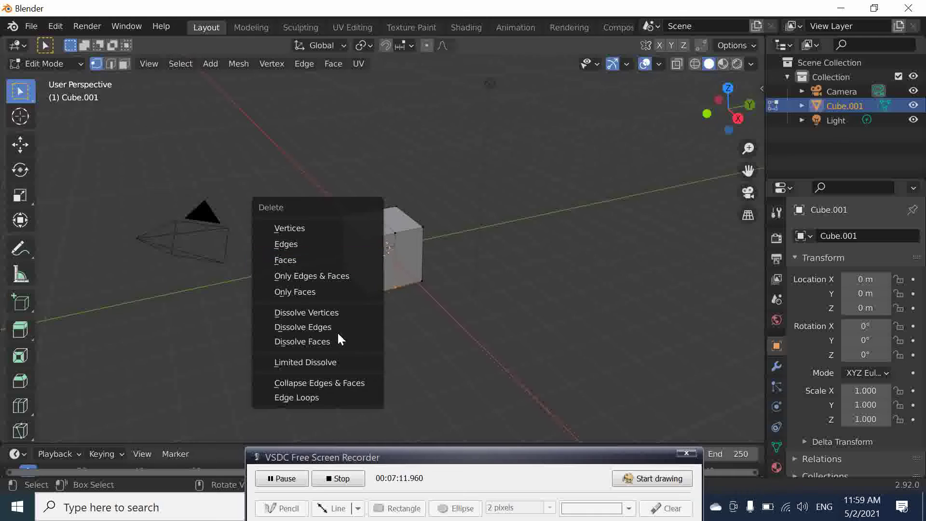
{"action": "left_click", "coordinate": [326, 400]}
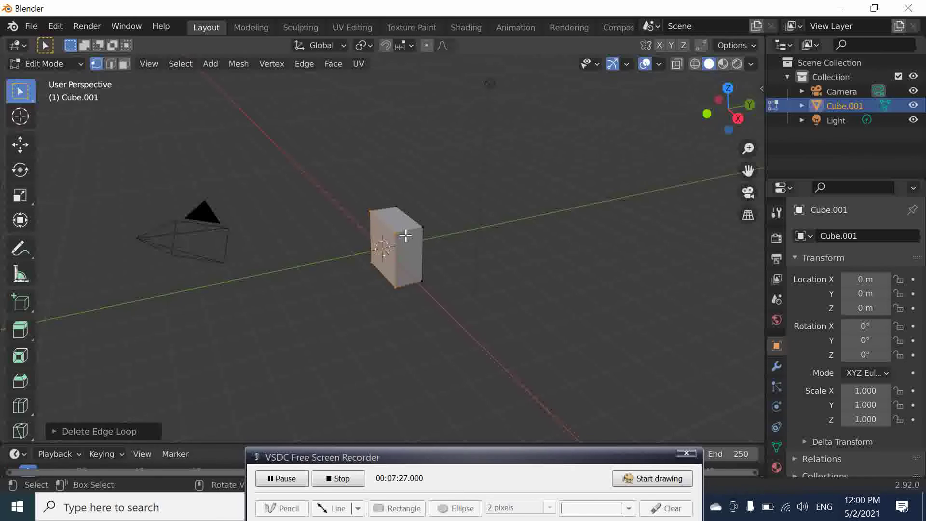
Step: Add loop cuts to the remaining block: one across its Y direction, one across Z and two across X
{"action": "left_click", "coordinate": [19, 410]}
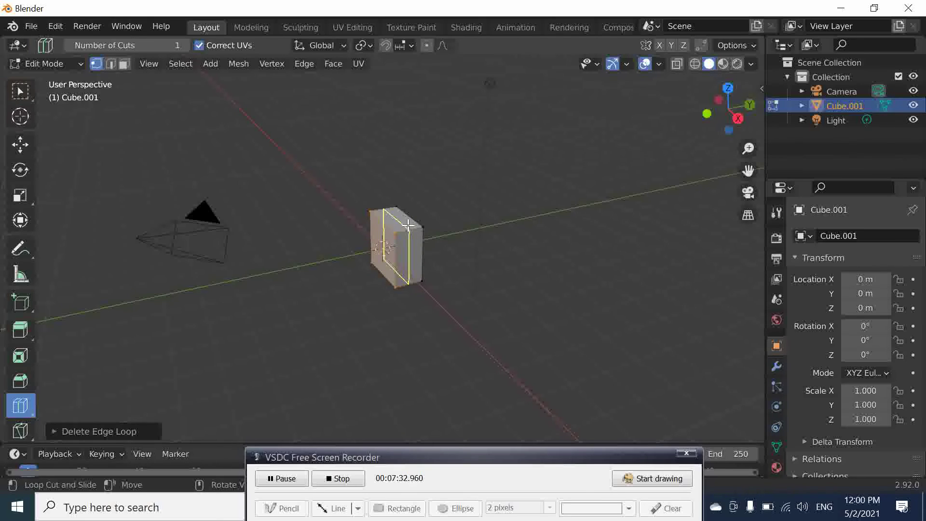
{"action": "left_click", "coordinate": [381, 262]}
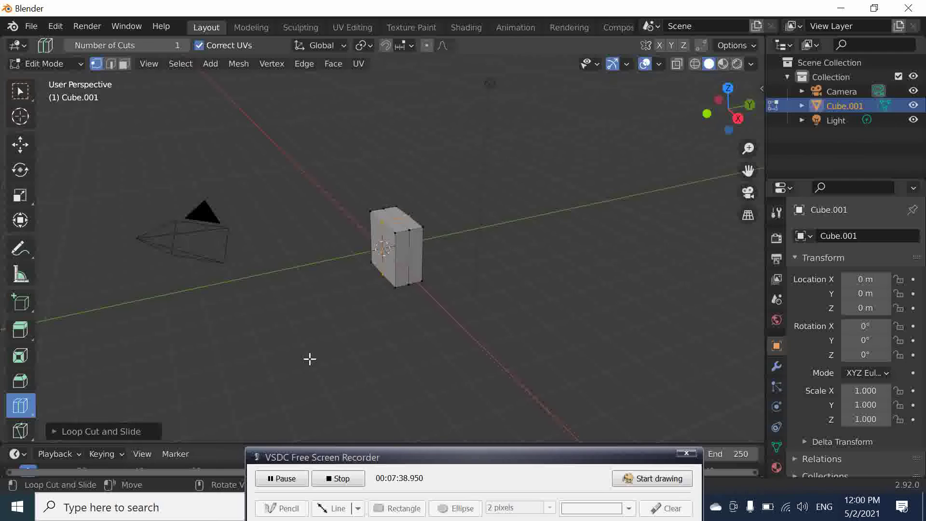
{"action": "left_click", "coordinate": [396, 281], "text": "shift"}
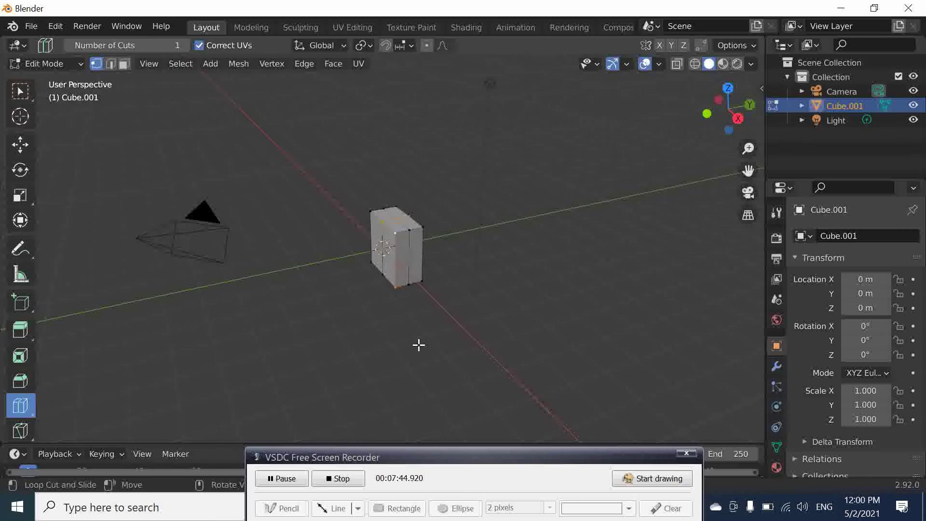
{"action": "left_click", "coordinate": [384, 237]}
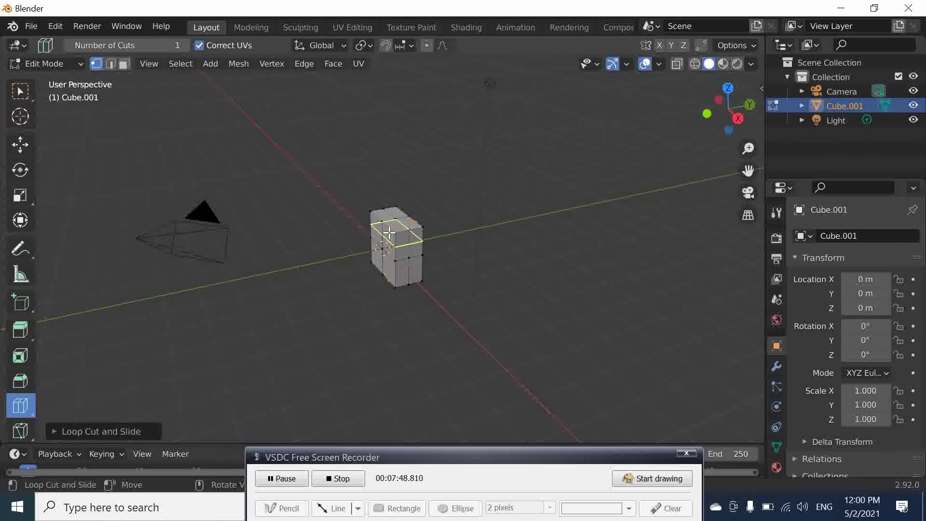
Step: Select vertices along the block's vertical edge at its +X, -Y corner, delete with Edge Loops, and undo the deletion
{"action": "left_click", "coordinate": [21, 92]}
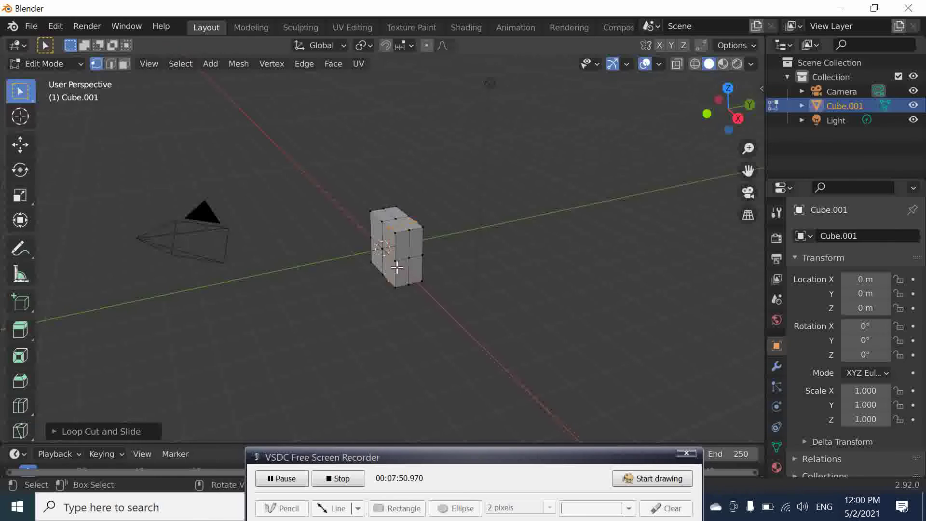
{"action": "left_click", "coordinate": [392, 239], "text": "ctrl"}
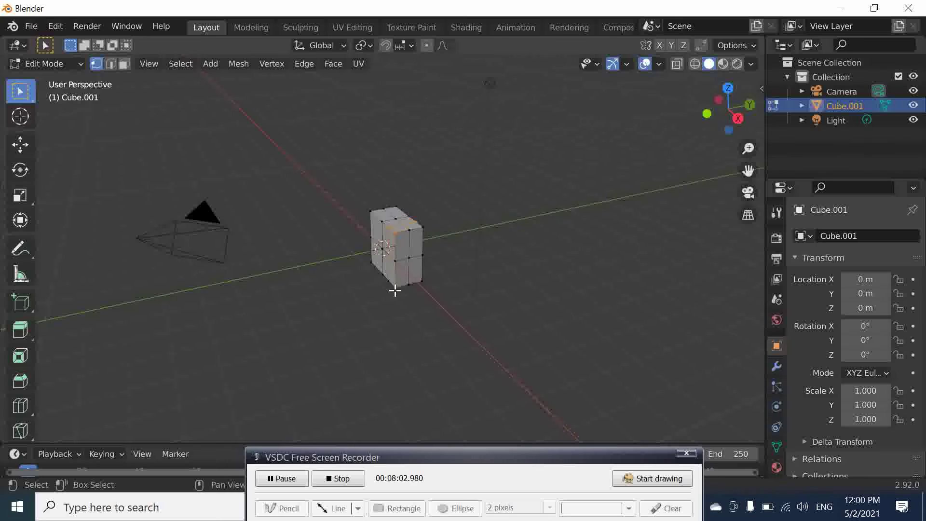
{"action": "left_click", "coordinate": [396, 262], "text": "shift"}
{"action": "key", "text": "x"}
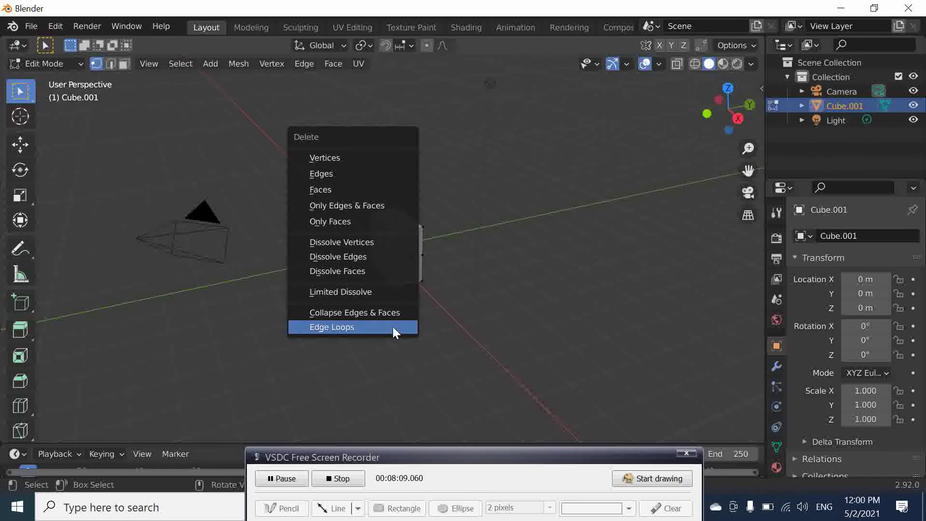
{"action": "left_click", "coordinate": [387, 327]}
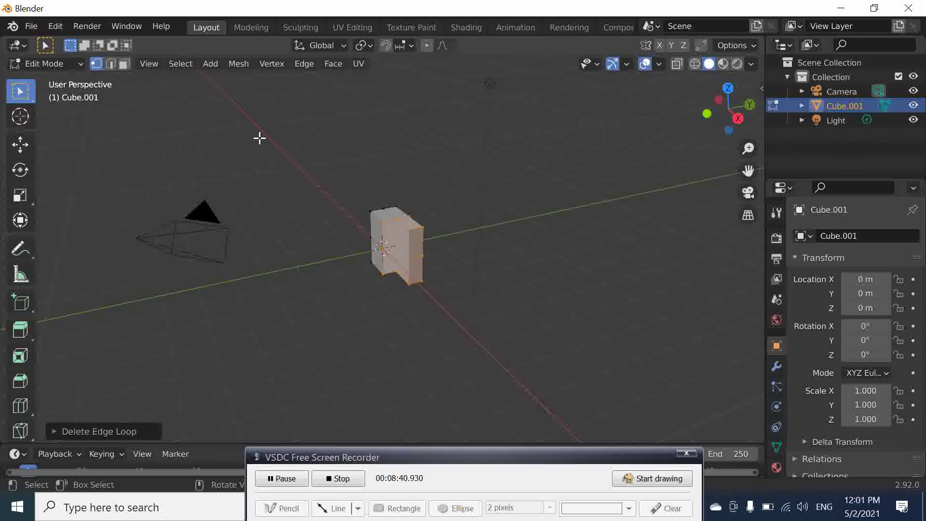
{"action": "left_click", "coordinate": [324, 309]}
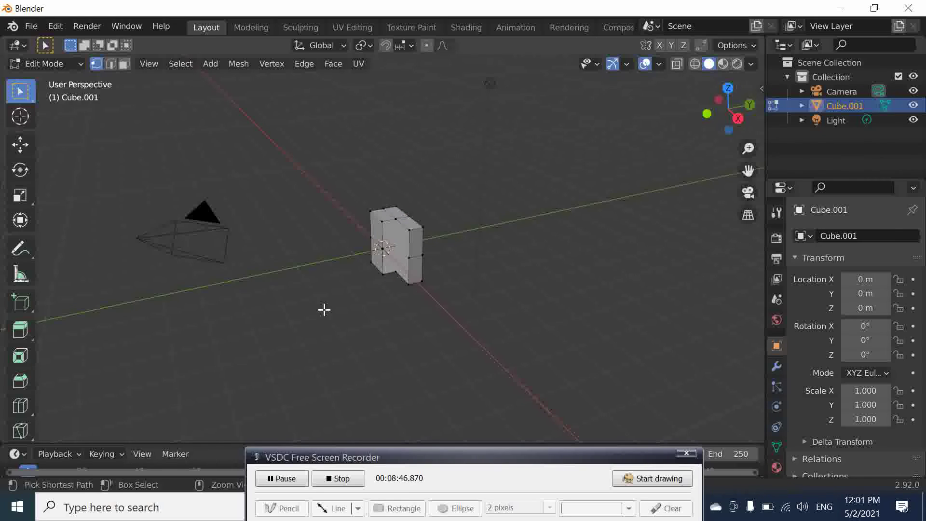
{"action": "key", "text": "ctrl+z"}
{"action": "key", "text": "ctrl+z"}
{"action": "key", "text": "ctrl+z"}
{"action": "key", "text": "ctrl+z"}
{"action": "key", "text": "ctrl+z"}
{"action": "key", "text": "ctrl+z"}
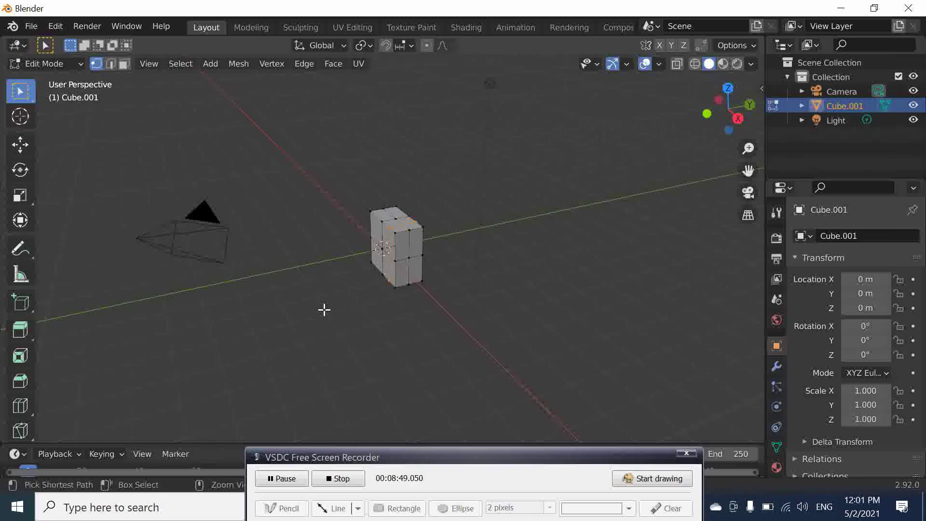
Step: Deselect the block's vertices, switch from Edit Mode to Object Mode, and deselect the block
{"action": "left_click", "coordinate": [460, 266]}
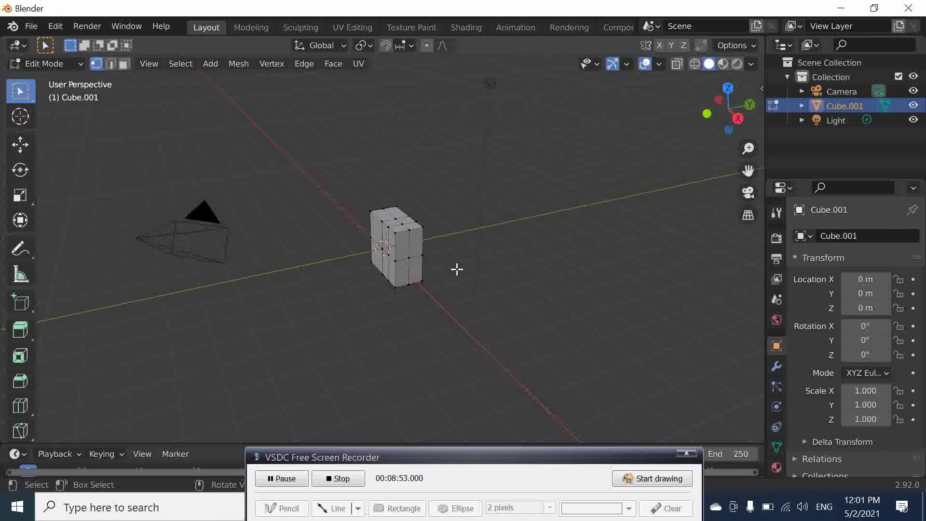
{"action": "left_click", "coordinate": [59, 64]}
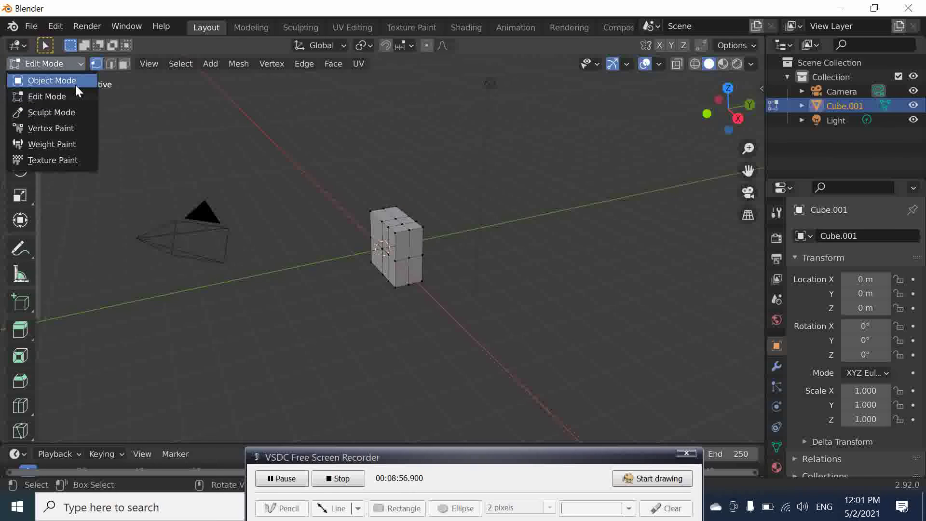
{"action": "left_click", "coordinate": [75, 83]}
{"action": "left_click", "coordinate": [463, 185]}
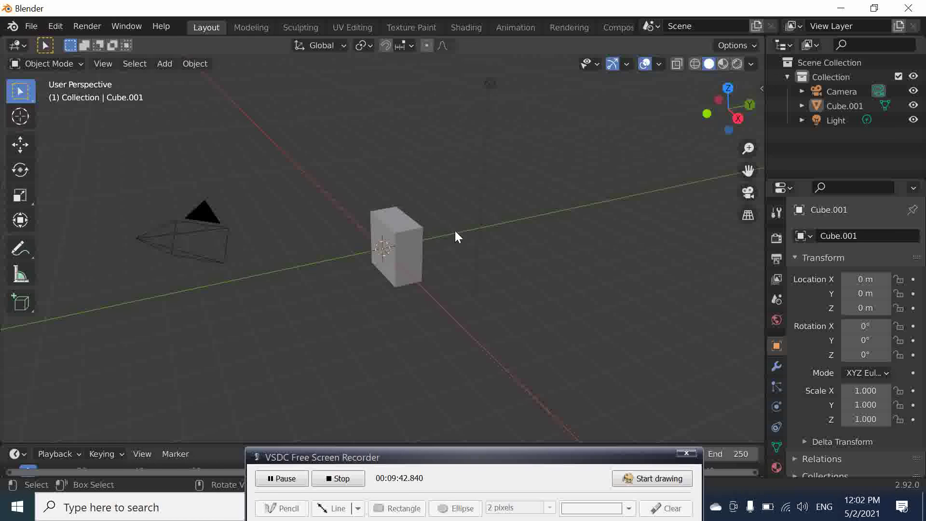
Step: Move the block along the Y axis with the Move tool to a Y location of about -1.12 m
{"action": "left_click", "coordinate": [19, 151]}
{"action": "left_click", "coordinate": [403, 233]}
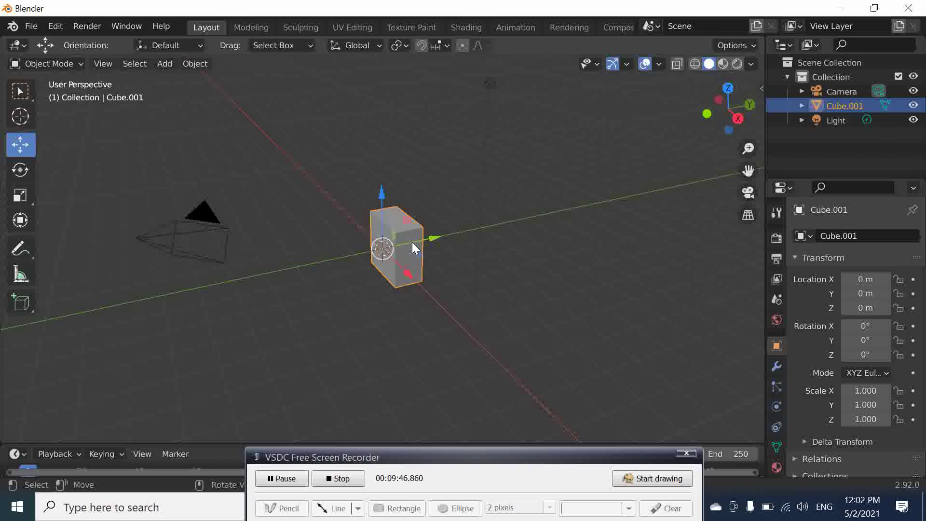
{"action": "left_click_drag", "start_coordinate": [435, 243], "coordinate": [400, 187]}
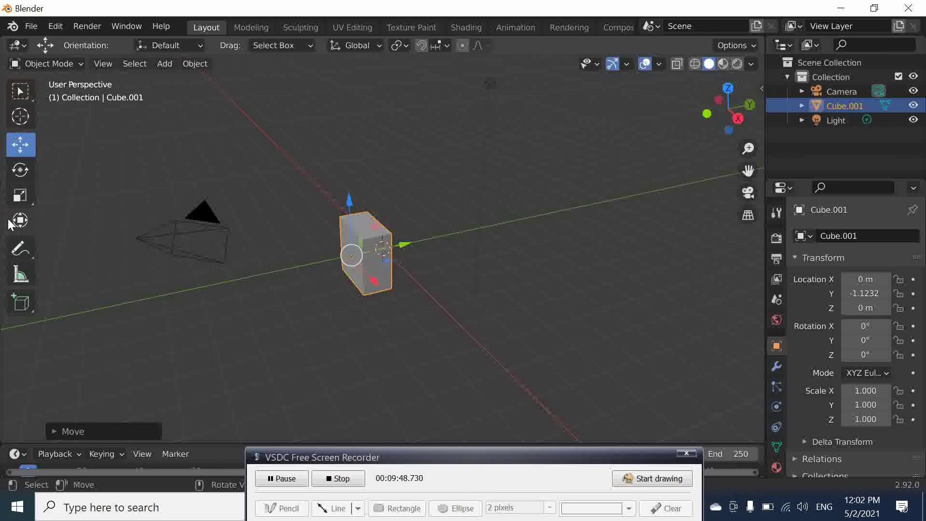
Step: With the Transform tool, rotate the block freely to about 268°, -255°, -141° and scale it to about 2.56 in X and 1.19 in Y
{"action": "left_click", "coordinate": [13, 219]}
{"action": "left_click_drag", "start_coordinate": [386, 245], "coordinate": [367, 306]}
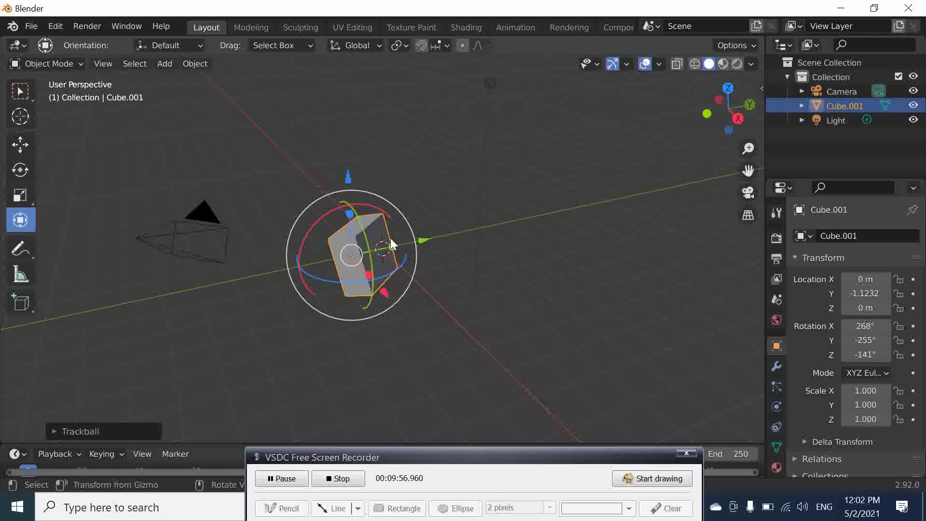
{"action": "left_click_drag", "start_coordinate": [348, 211], "coordinate": [457, 233]}
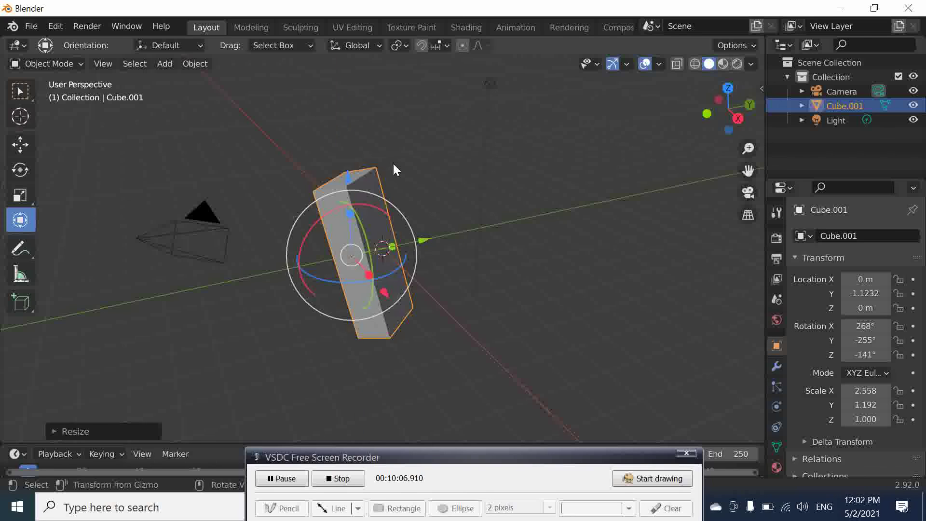